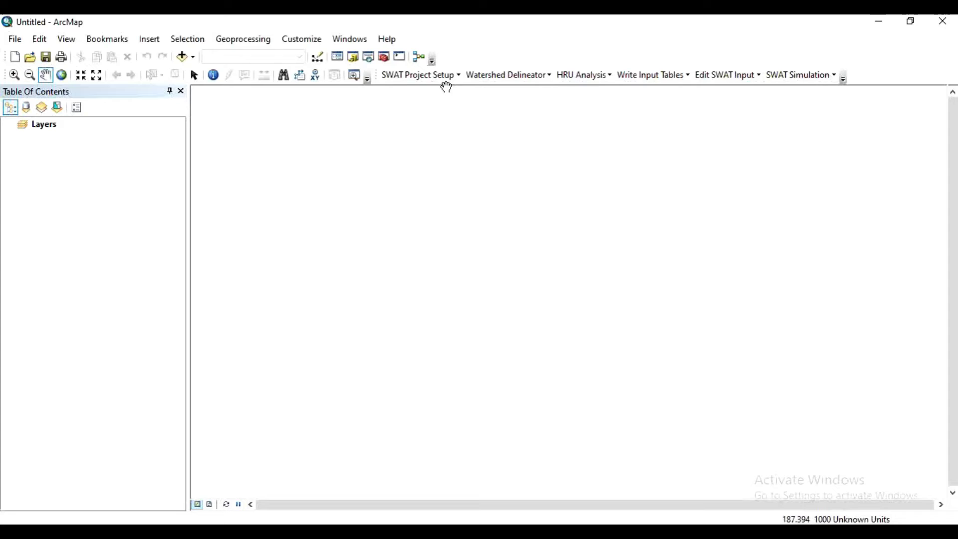
Step: Float the ArcSWAT toolbar over the map, then dock it back along the top
{"action": "left_click_drag", "start_coordinate": [372, 74], "coordinate": [377, 192]}
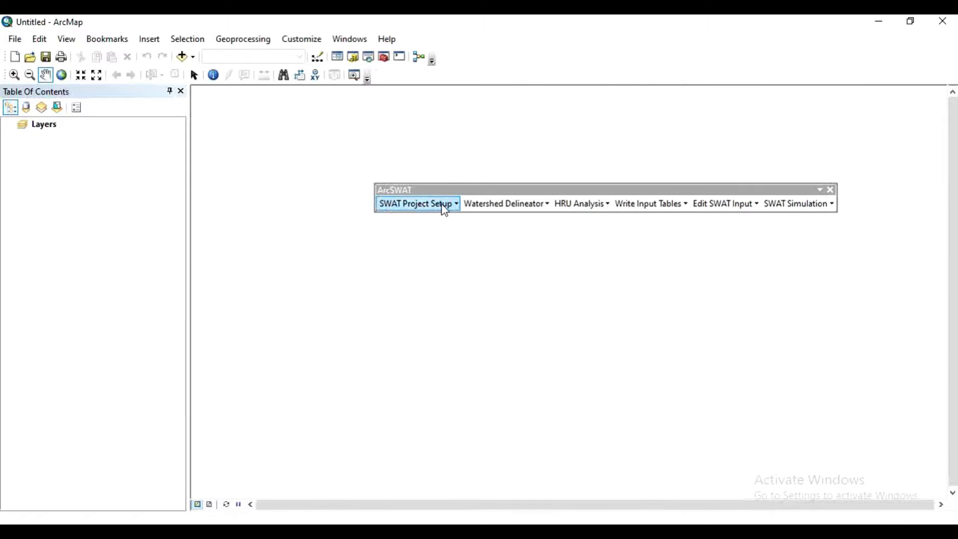
{"action": "left_click_drag", "start_coordinate": [515, 193], "coordinate": [489, 178]}
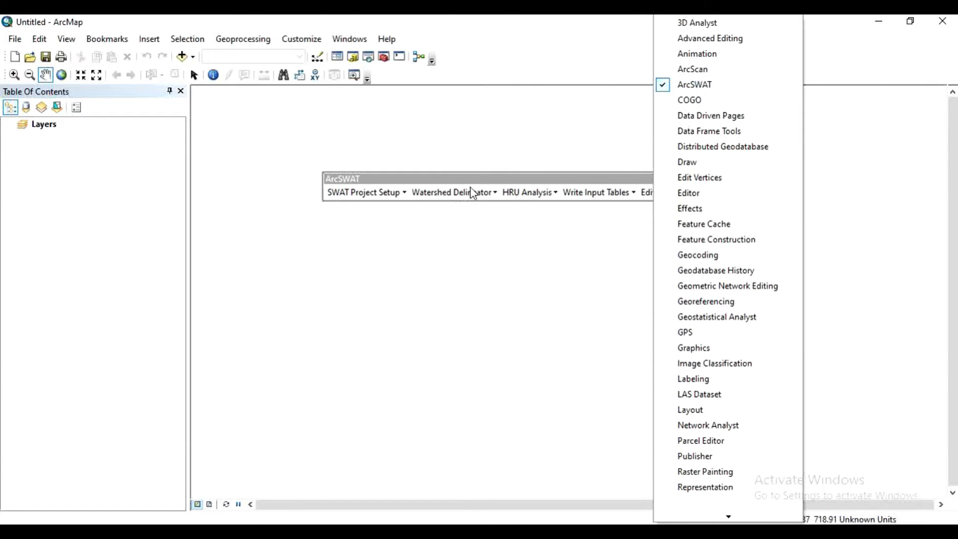
{"action": "left_click_drag", "start_coordinate": [476, 177], "coordinate": [517, 75]}
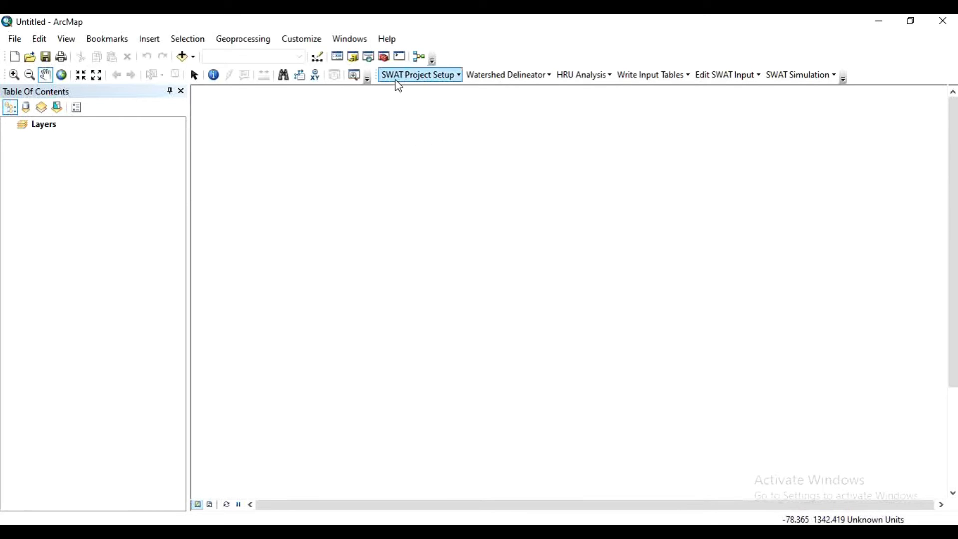
Step: Start a new SWAT project, saving the map as 'SWAT' in the SWAT PRJ folder on D:
{"action": "left_click", "coordinate": [450, 78]}
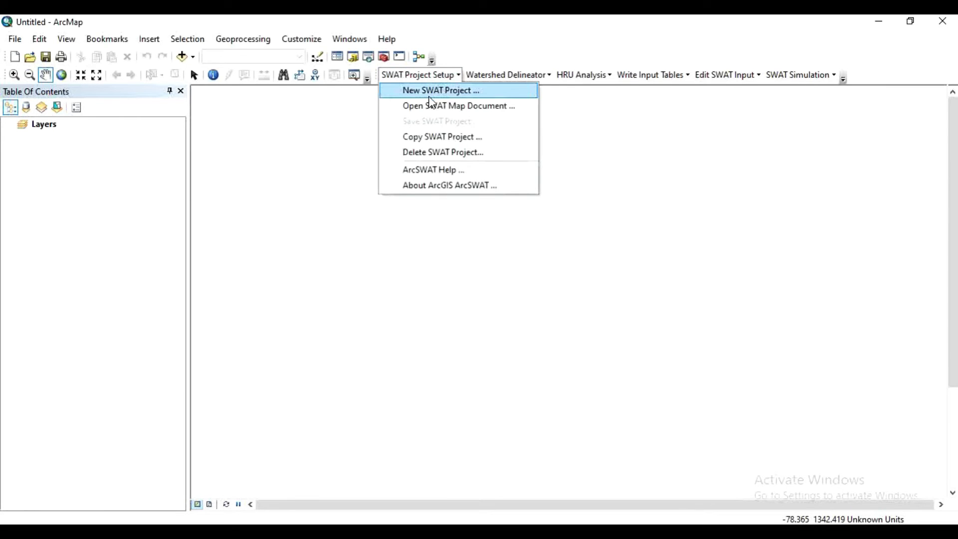
{"action": "left_click", "coordinate": [458, 90]}
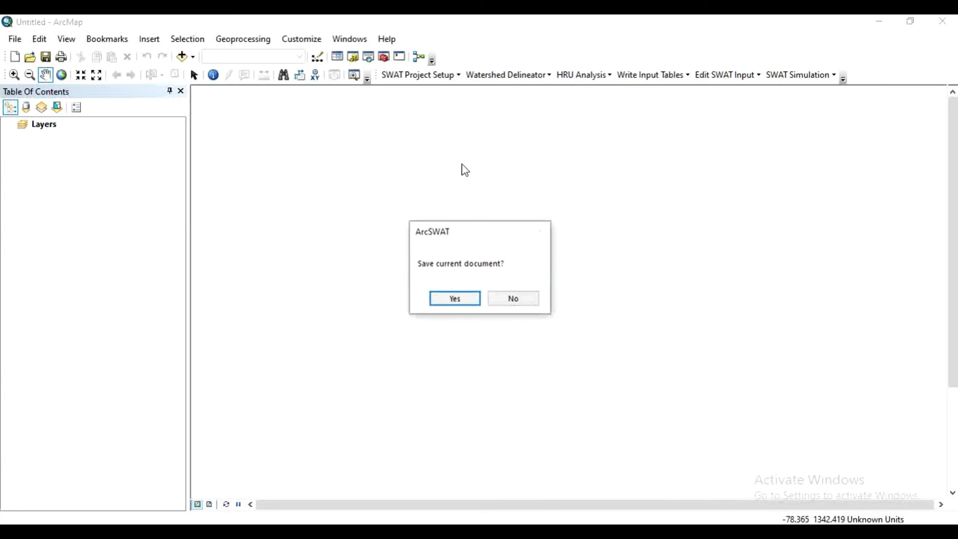
{"action": "left_click", "coordinate": [462, 300]}
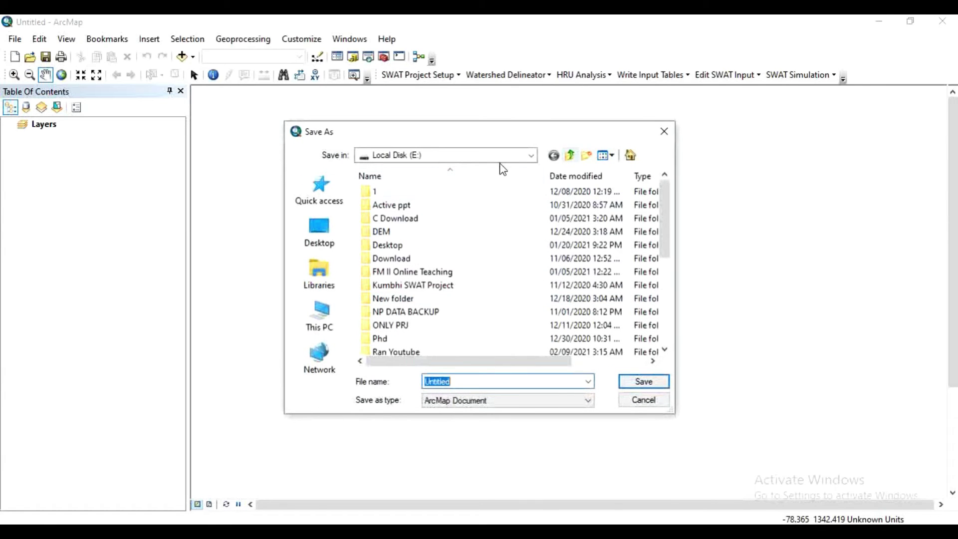
{"action": "left_click", "coordinate": [530, 156]}
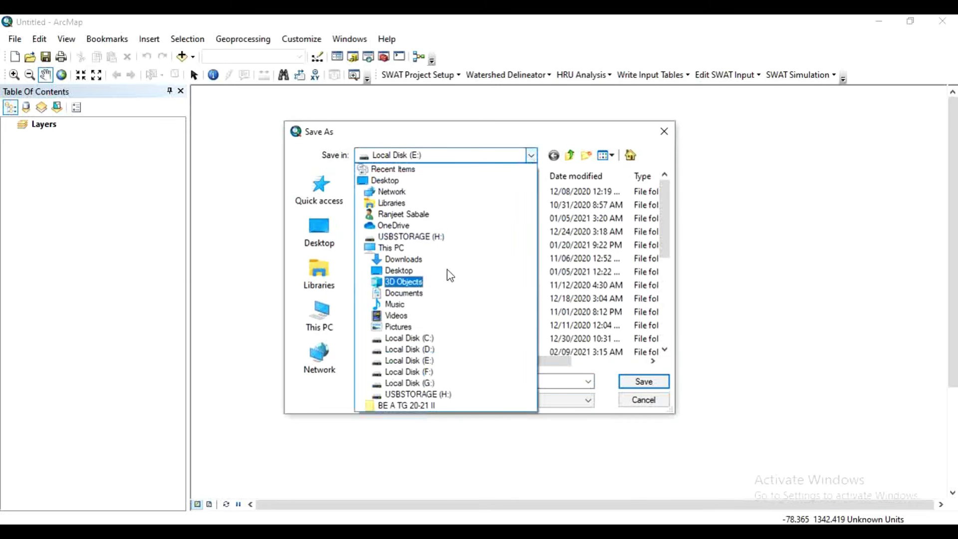
{"action": "left_click", "coordinate": [428, 349]}
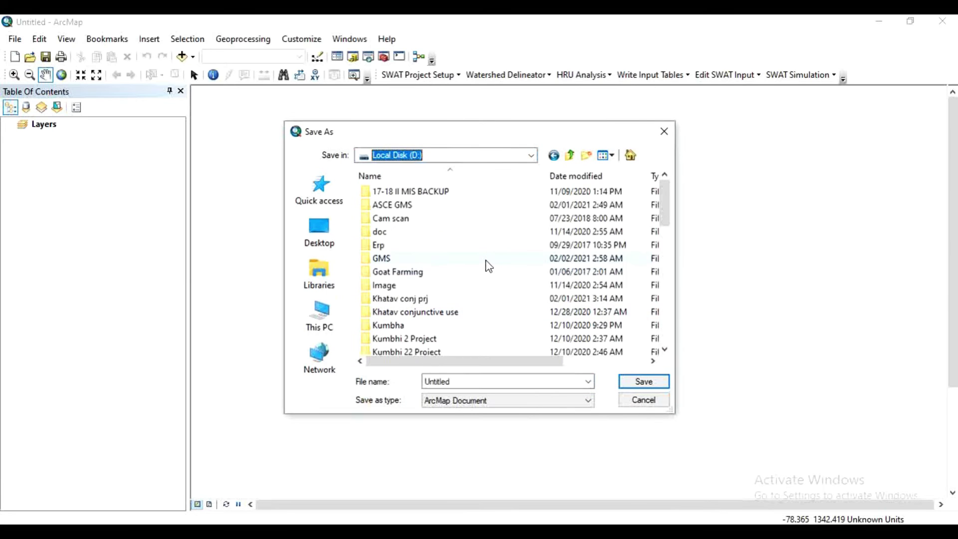
{"action": "scroll", "coordinate": [486, 266], "scroll_direction": "down", "scroll_amount": 3}
{"action": "scroll", "coordinate": [485, 265], "scroll_direction": "down", "scroll_amount": 5}
{"action": "scroll", "coordinate": [486, 266], "scroll_direction": "down", "scroll_amount": 1}
{"action": "scroll", "coordinate": [486, 266], "scroll_direction": "up", "scroll_amount": 2}
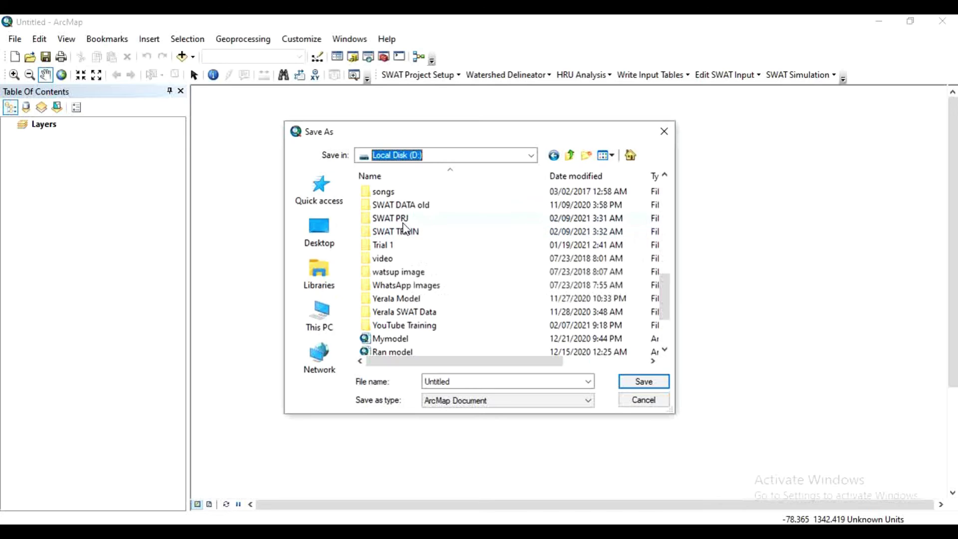
{"action": "left_click", "coordinate": [403, 220]}
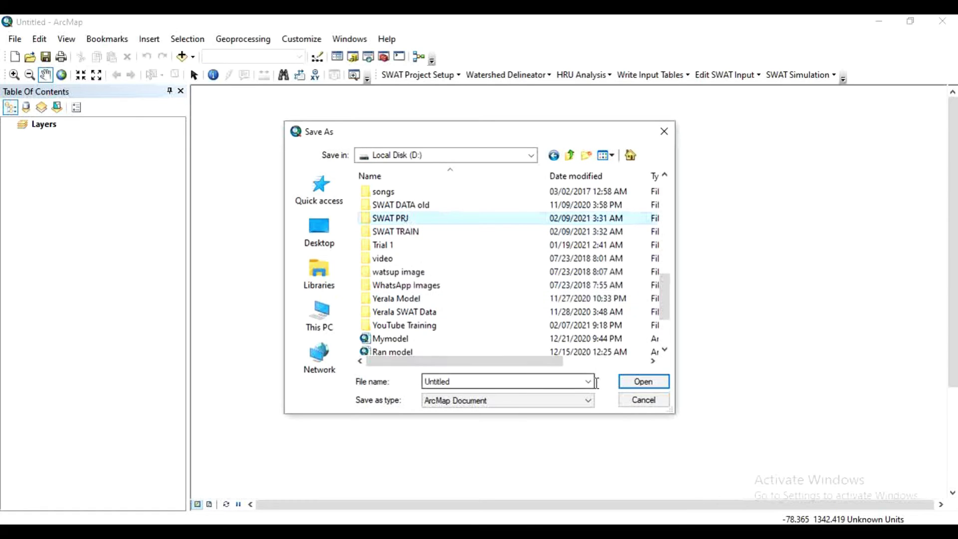
{"action": "left_click", "coordinate": [642, 381]}
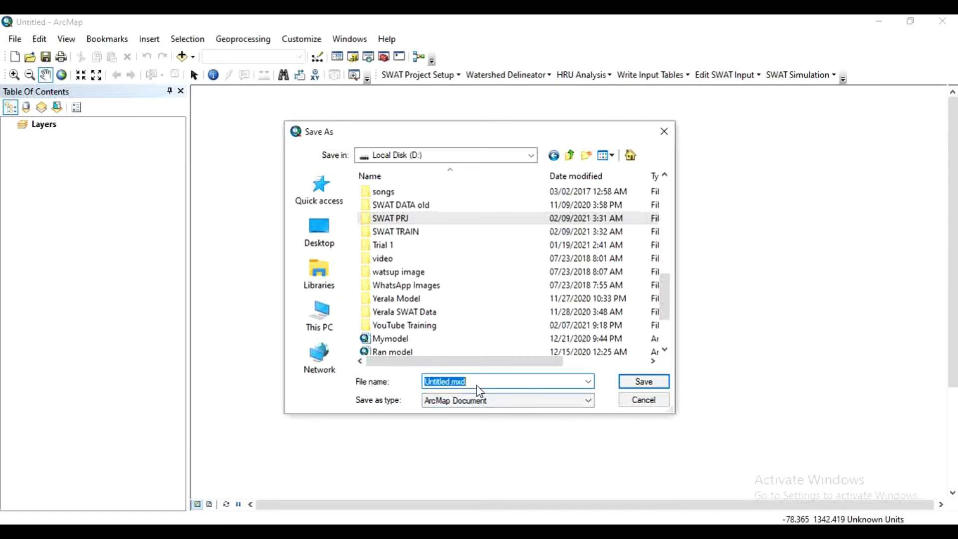
{"action": "type", "text": "SWAT"}
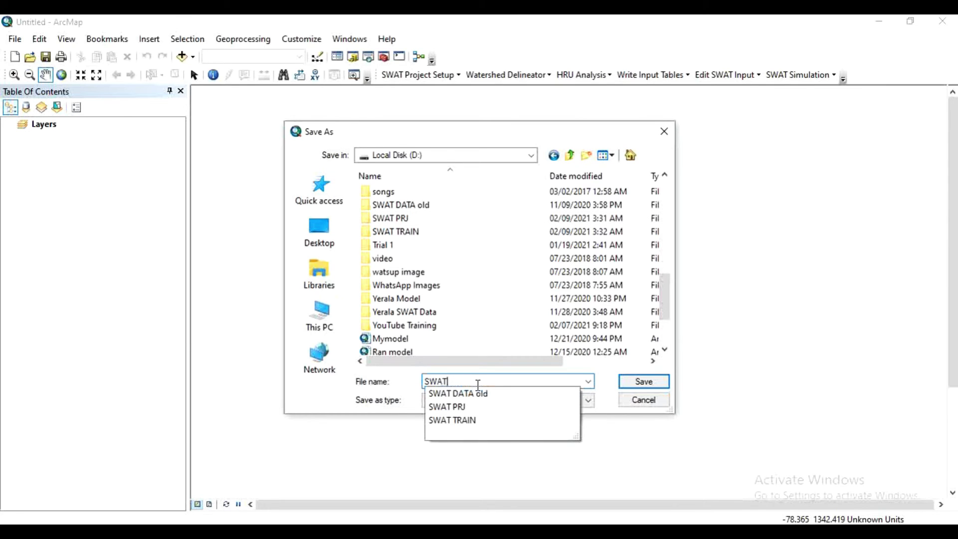
{"action": "left_click", "coordinate": [644, 381]}
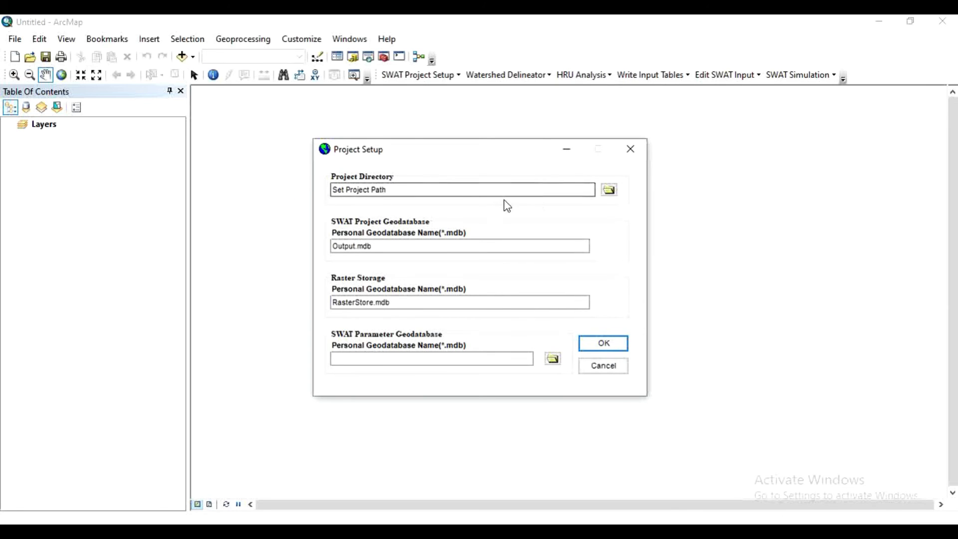
Step: Set D:\SWAT PRJ as the project directory and confirm the 'Project setup is done' message
{"action": "left_click", "coordinate": [610, 191]}
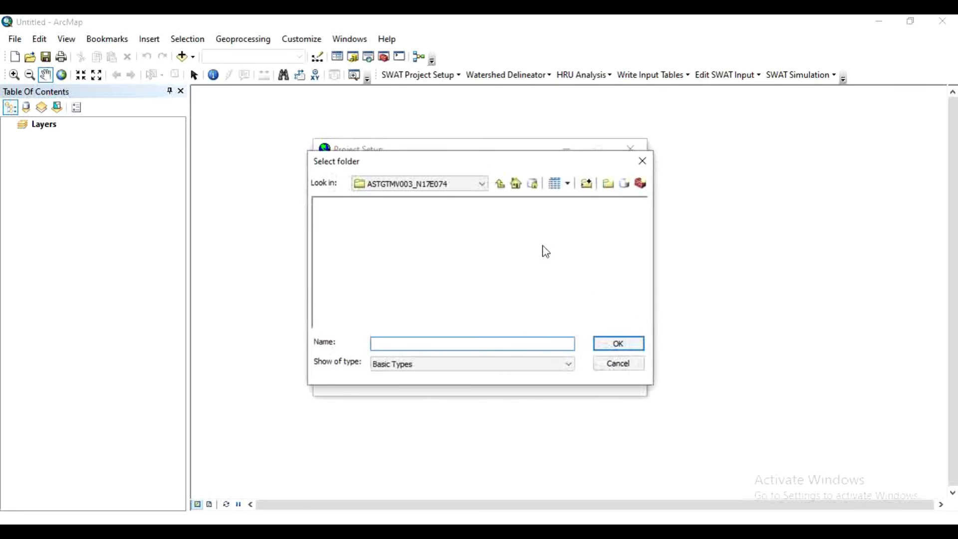
{"action": "left_click", "coordinate": [481, 184]}
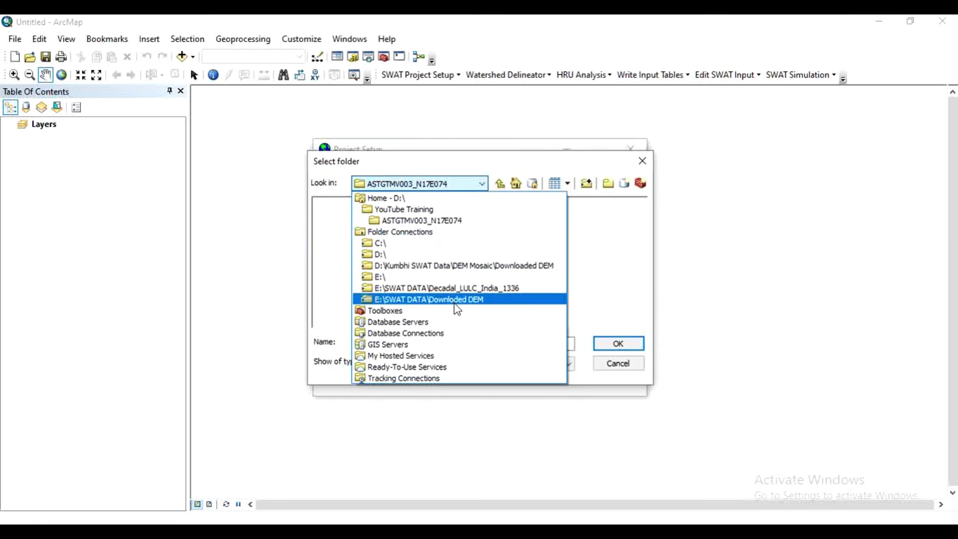
{"action": "left_click", "coordinate": [623, 345]}
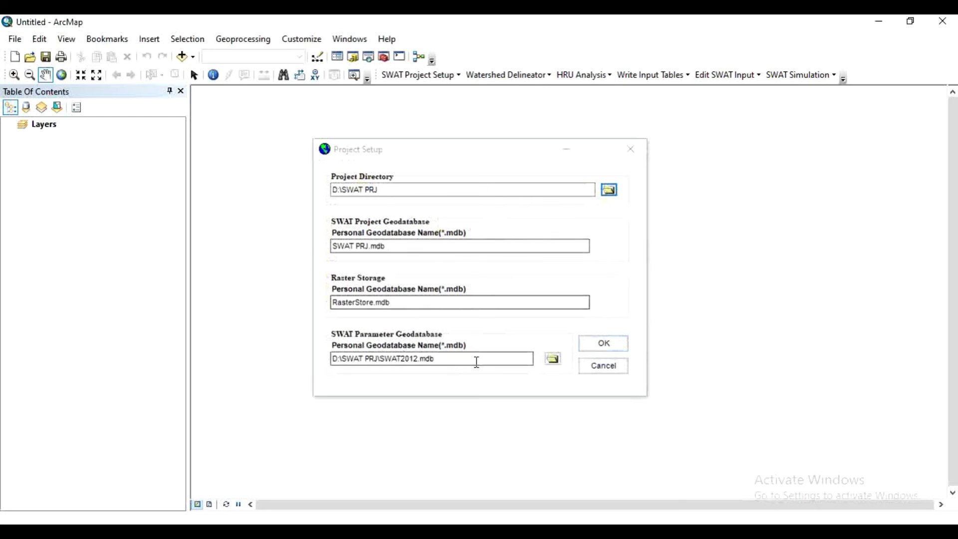
{"action": "left_click", "coordinate": [610, 346]}
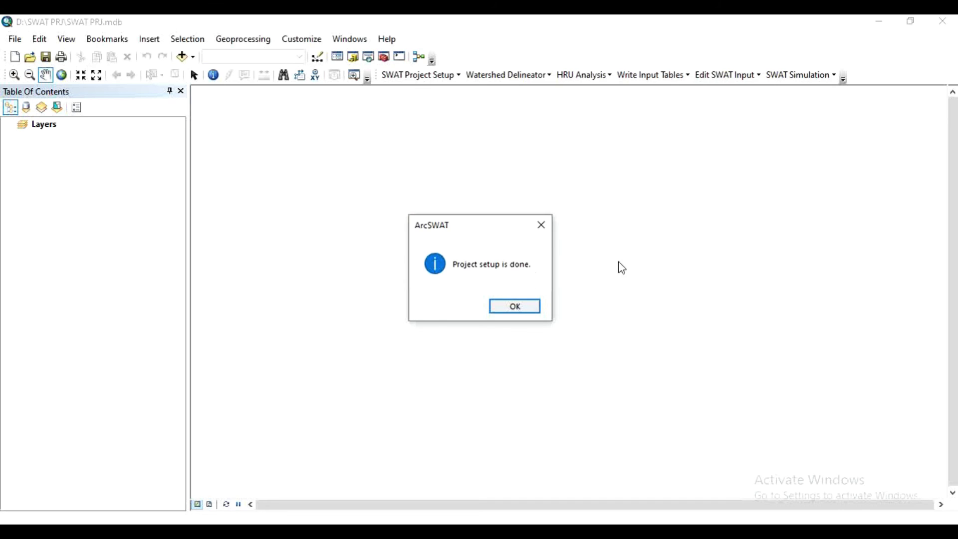
{"action": "left_click", "coordinate": [517, 308]}
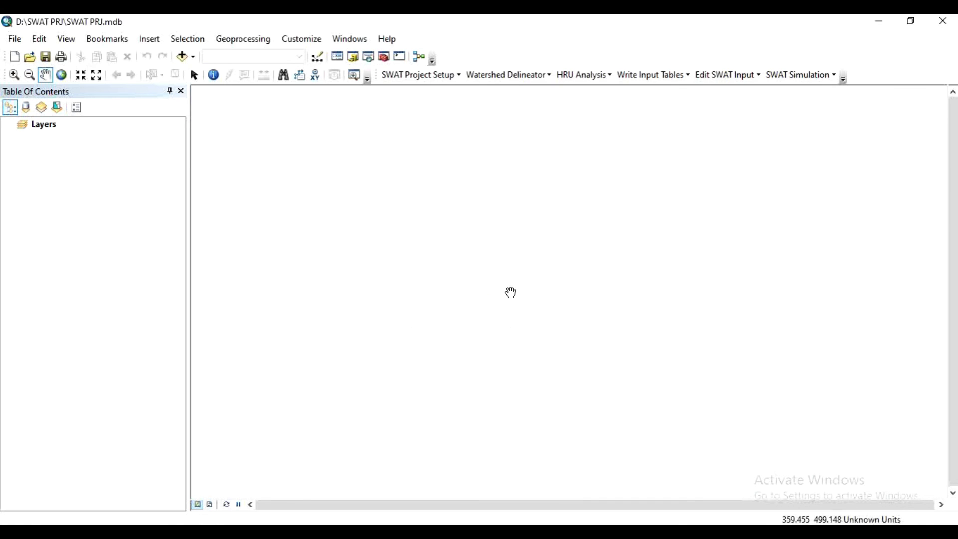